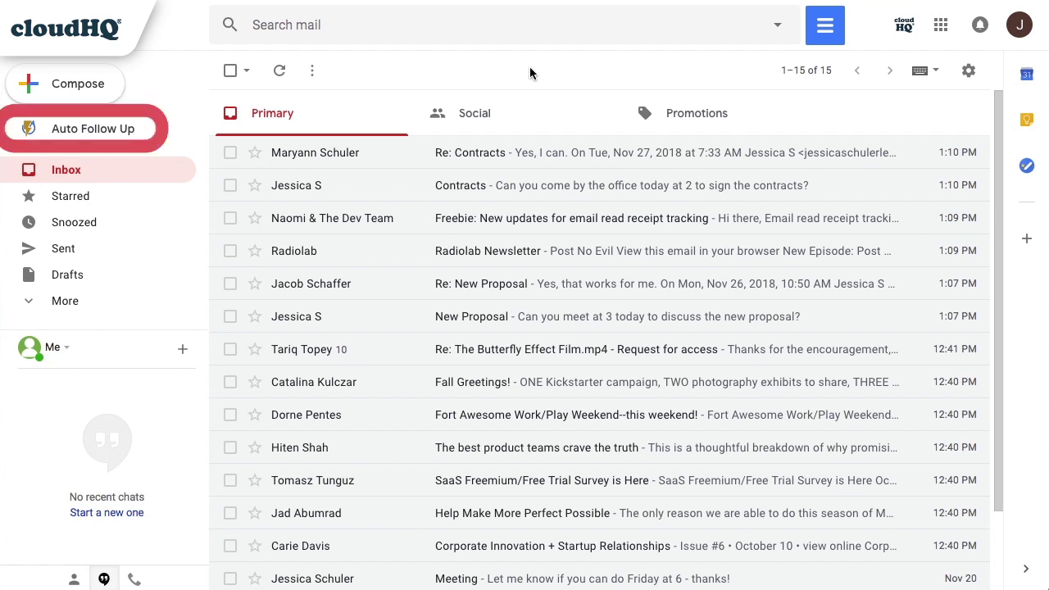
# Open Auto Follow Up and name the new campaign 'Cold Email Sales Outreach'
pyautogui.click(124, 131)
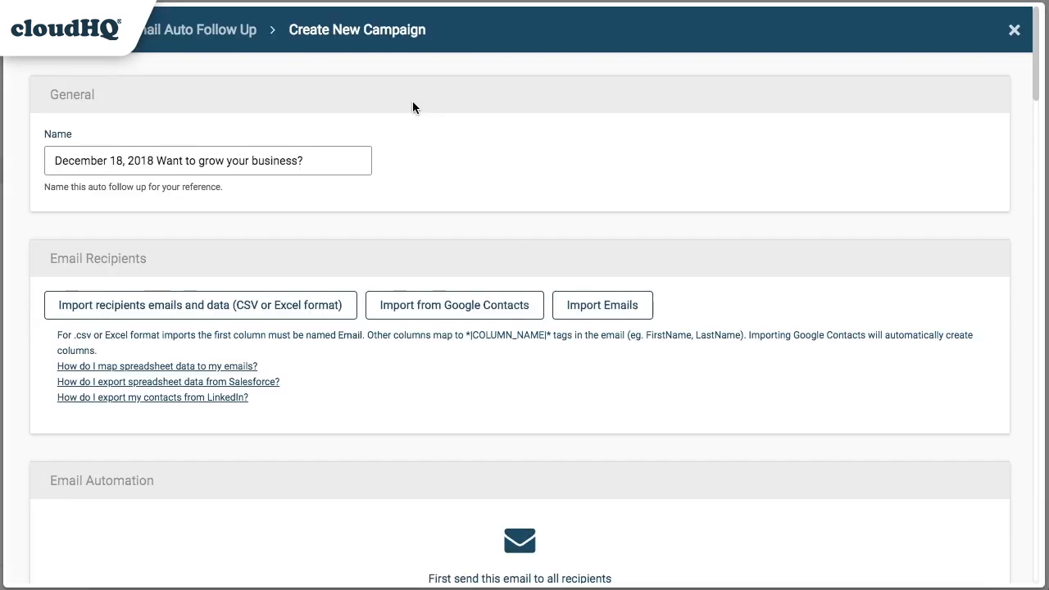
pyautogui.click(303, 163)
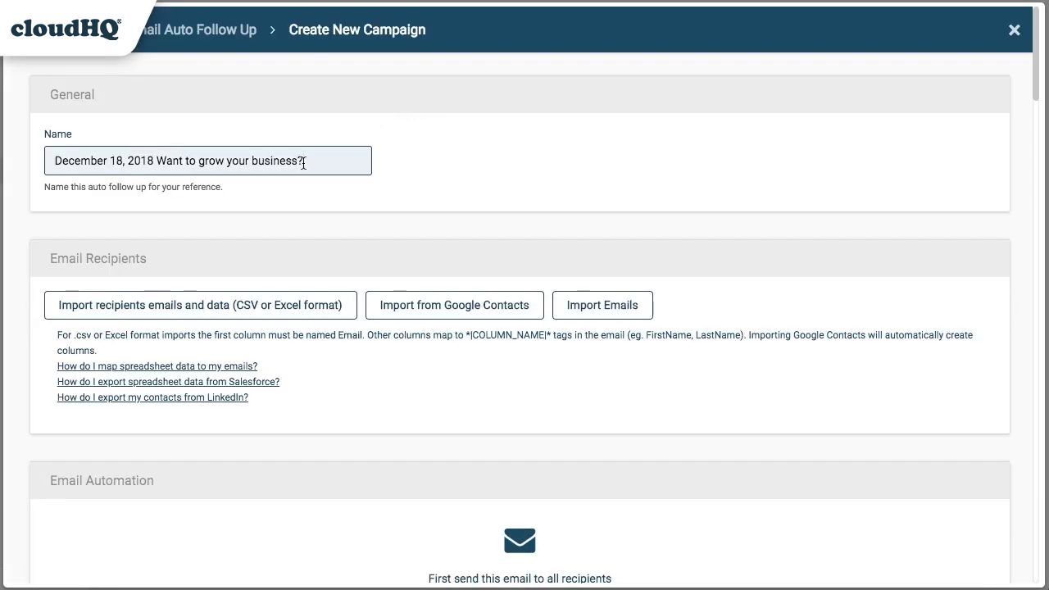
pyautogui.tripleClick(303, 162)
pyautogui.write('Cold Email Sales ')
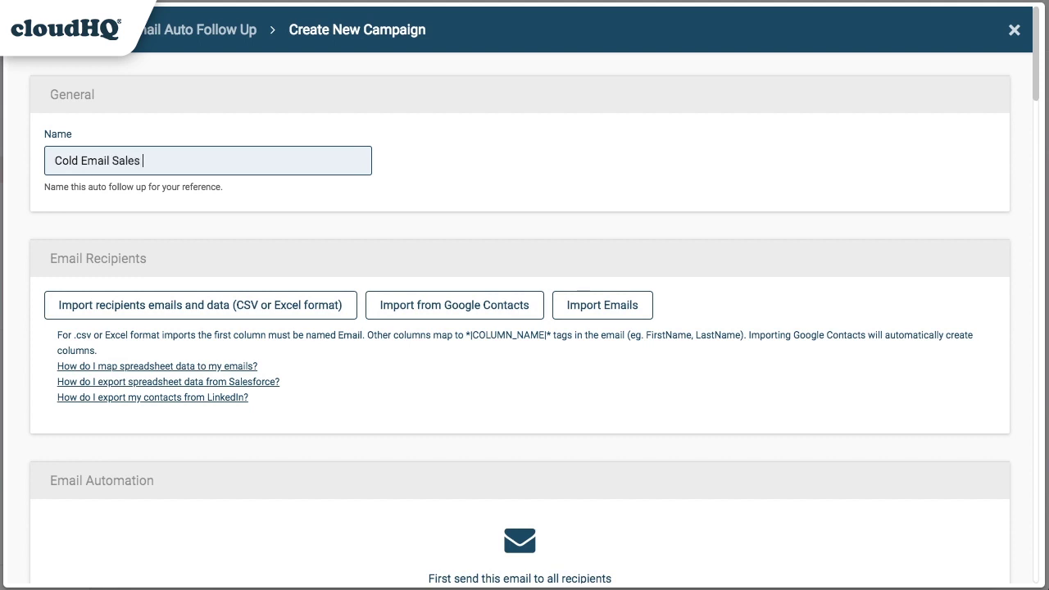
pyautogui.write('Outreach')
pyautogui.click(297, 221)
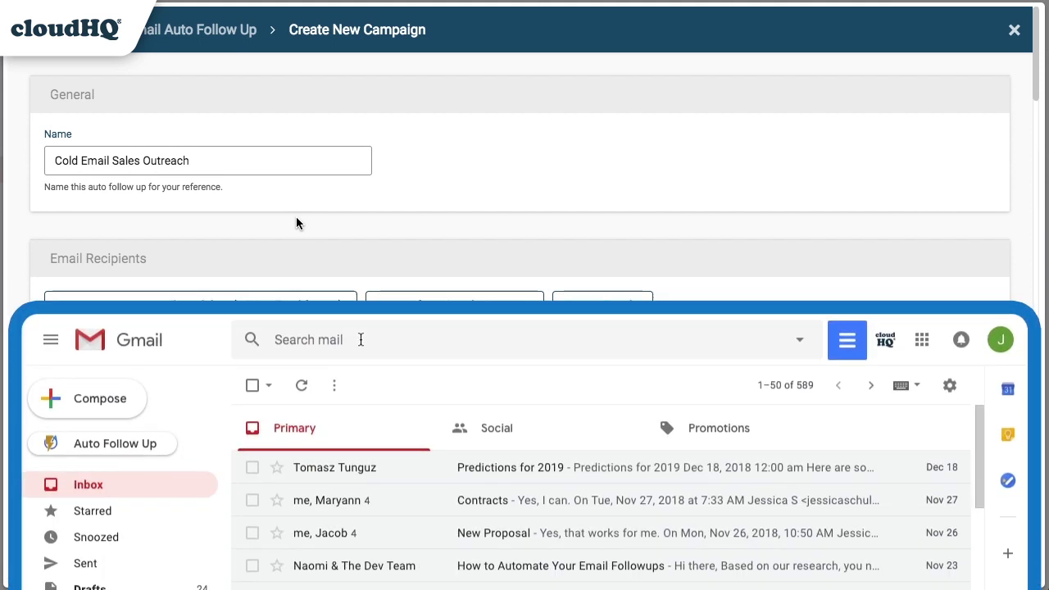
# Search Gmail for 'conference after: 2017' and create a cloudHQ email list from the results
pyautogui.write('con')
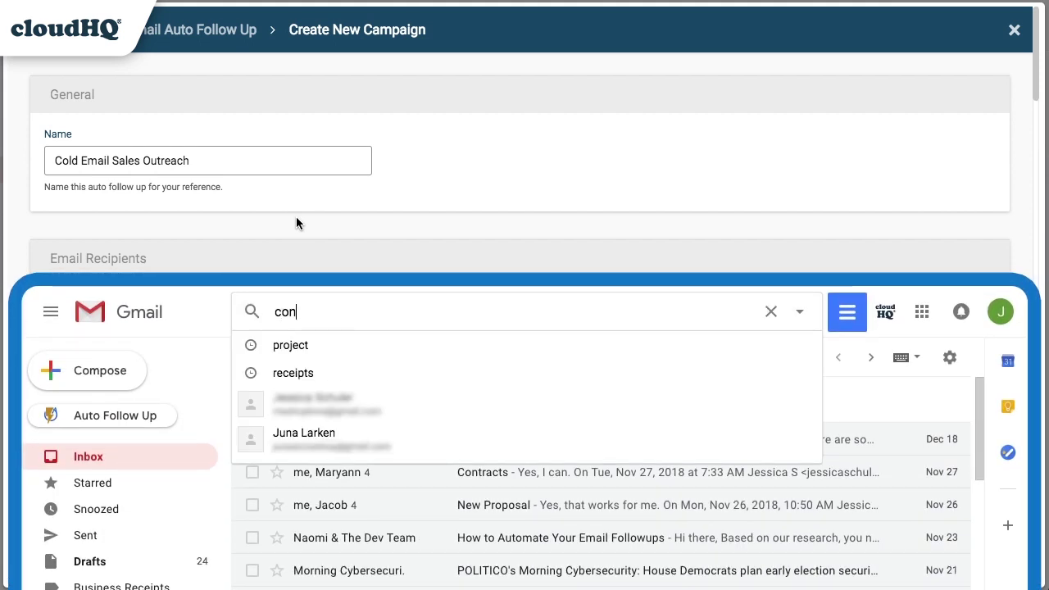
pyautogui.write('ference after:')
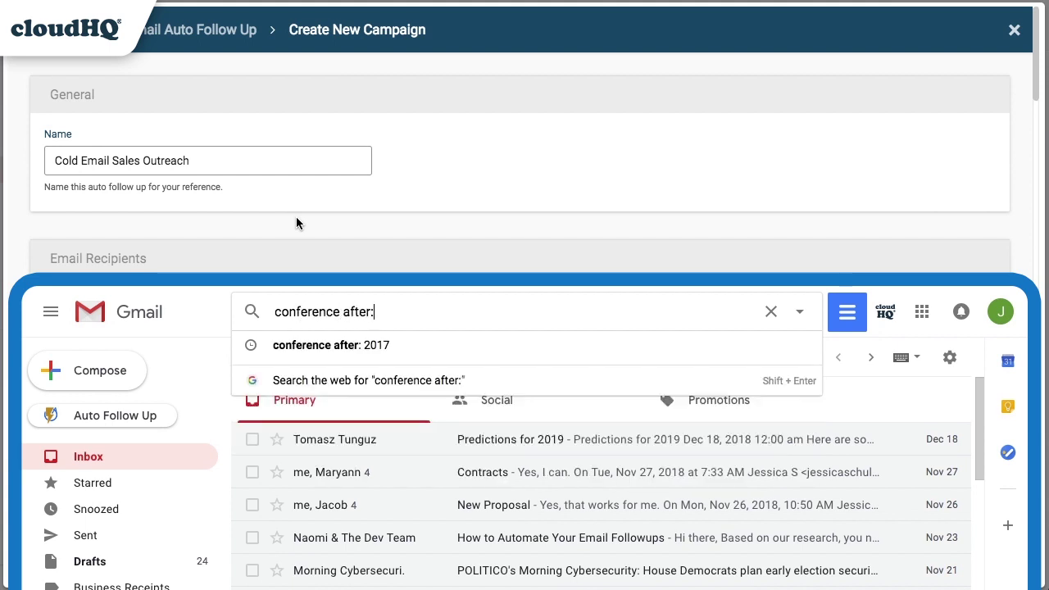
pyautogui.write(' 2017')
pyautogui.press('Return')
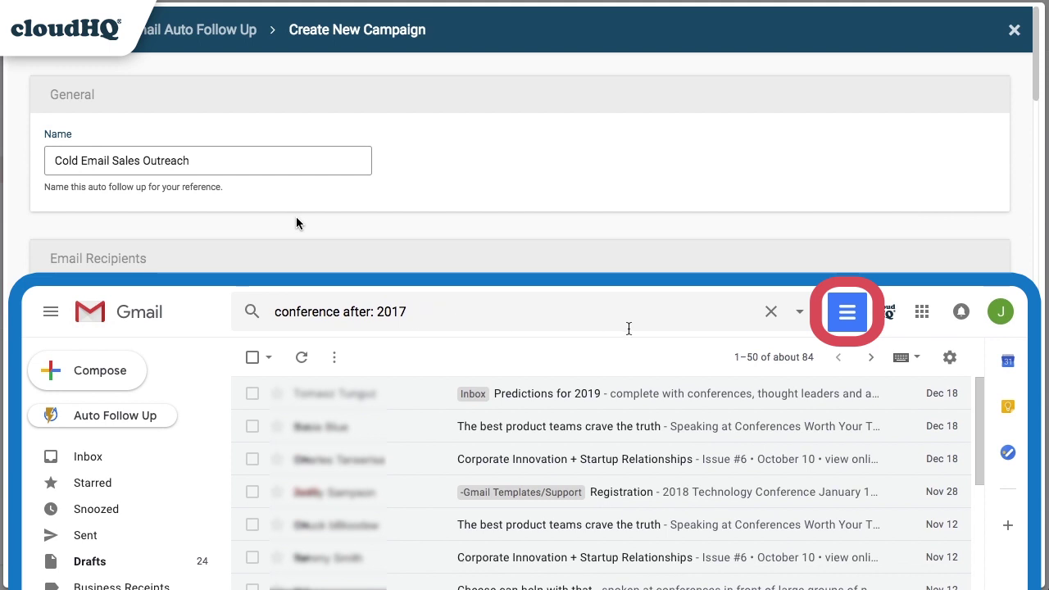
pyautogui.click(847, 324)
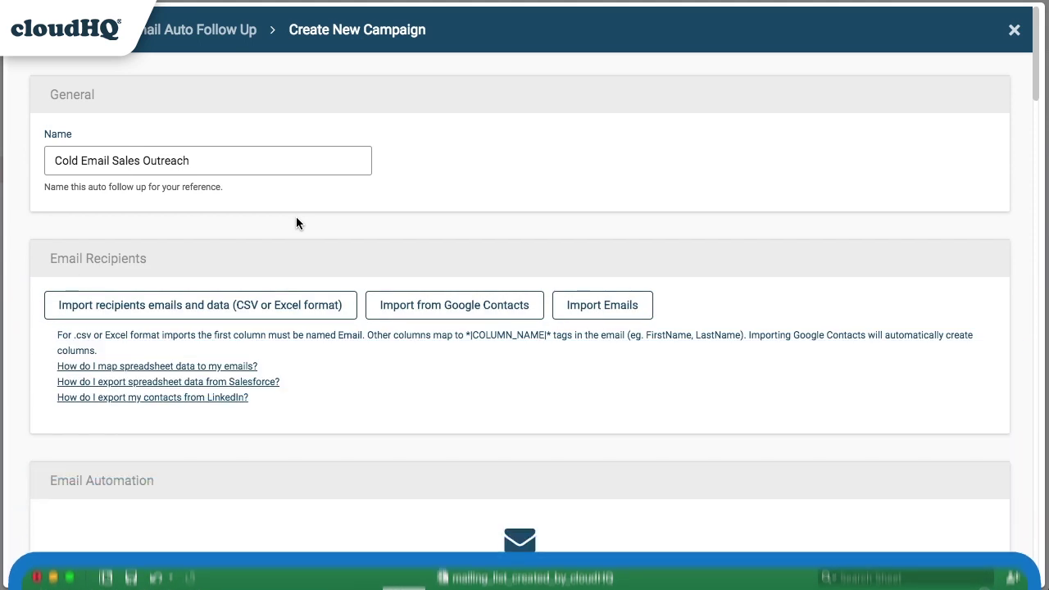
# Import the campaign recipients from Customer Mailing List.xlsx
pyautogui.click(294, 317)
pyautogui.click(317, 57)
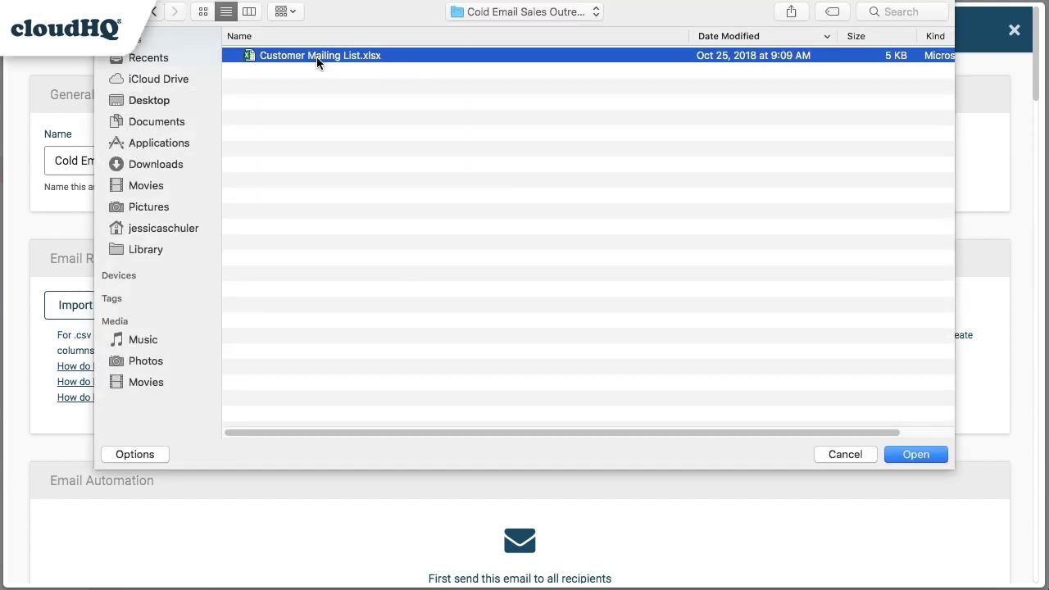
pyautogui.press('Return')
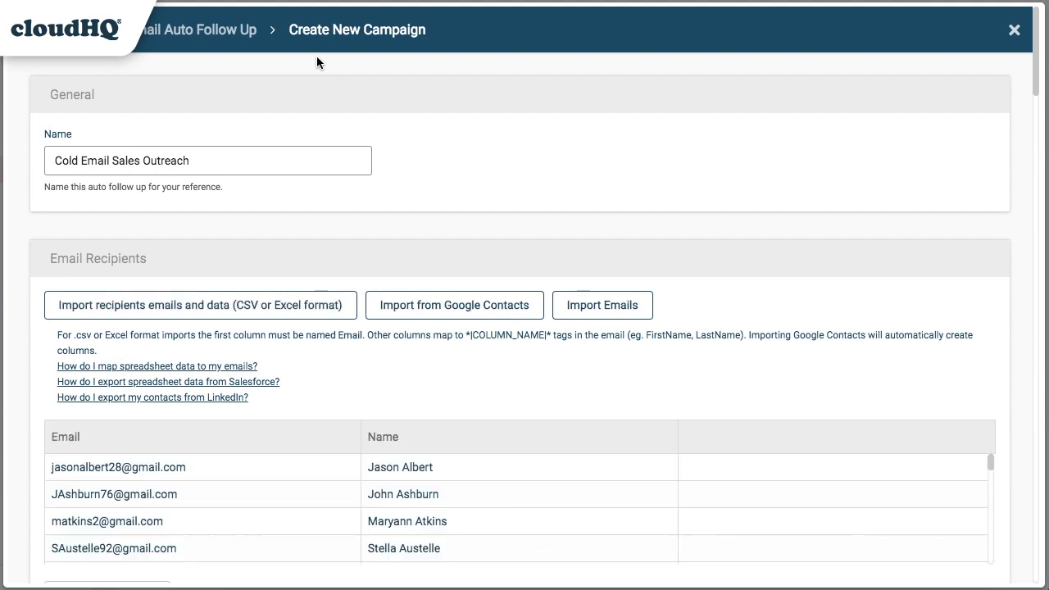
# Scroll to Email Automation to show the first email, 'Want to grow your business?'
pyautogui.moveTo(1036, 49); pyautogui.dragTo(1037, 129)
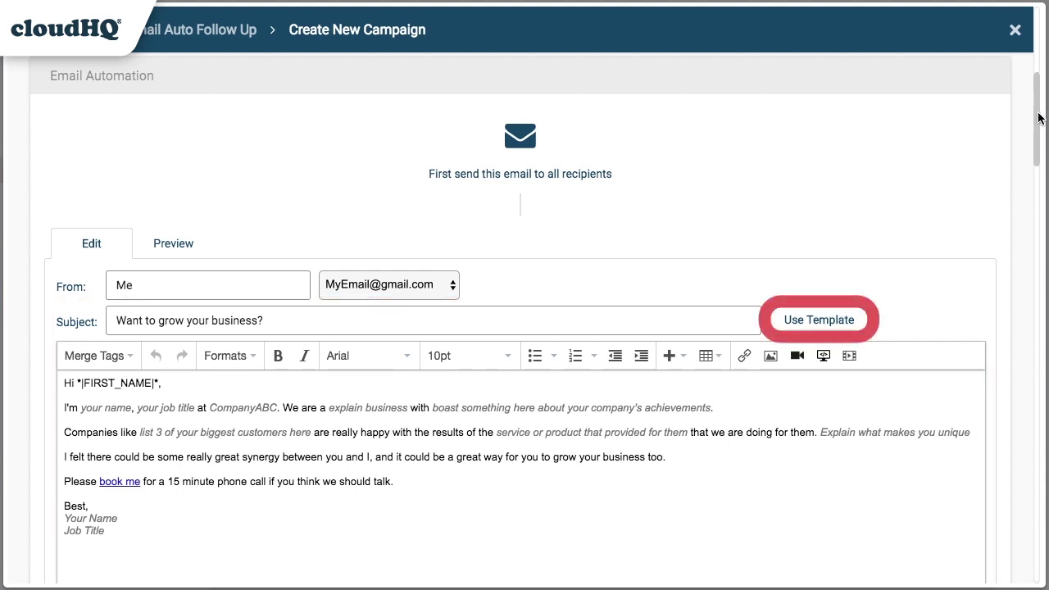
pyautogui.click(820, 320)
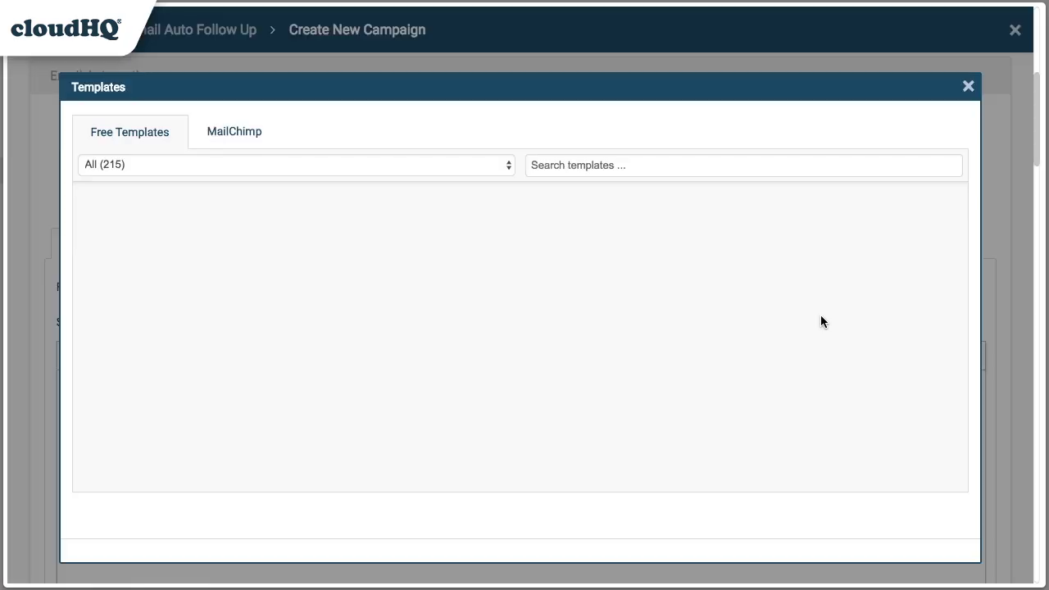
pyautogui.moveTo(962, 158); pyautogui.dragTo(972, 349)
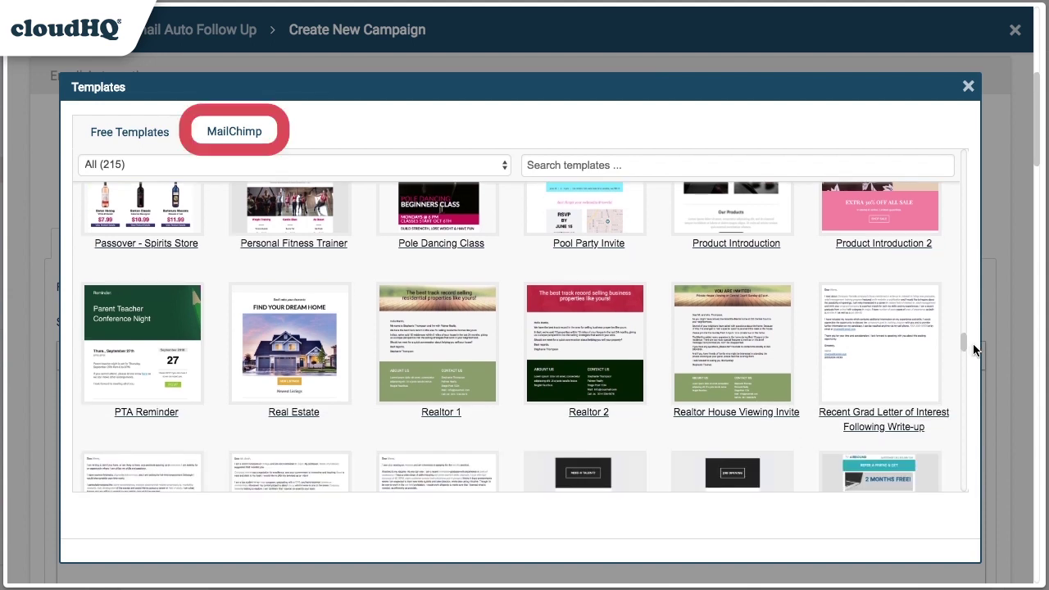
pyautogui.click(967, 86)
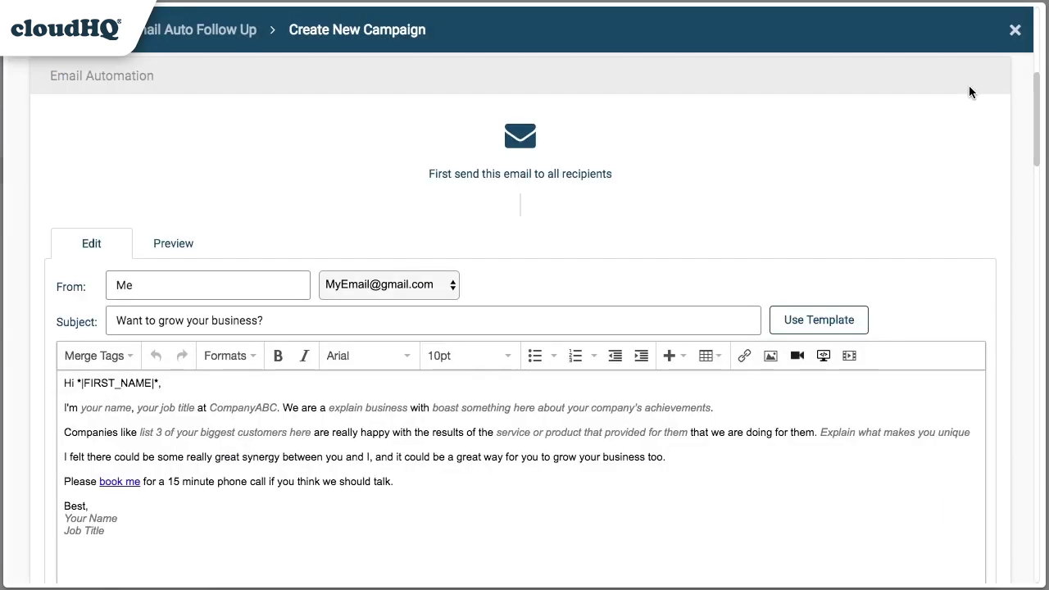
# Change the subject to 'A new strategy for growth in 2019' and add the Name tag after 'Hi'
pyautogui.click(332, 320)
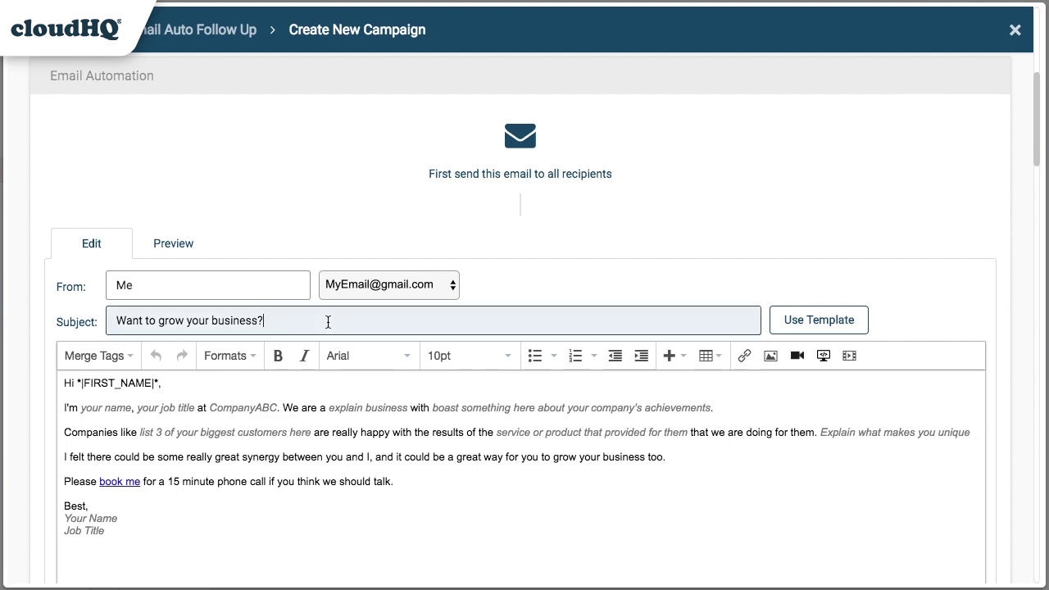
pyautogui.hotkey('ctrl', 'a')
pyautogui.write('A new strategy for growth in 2019')
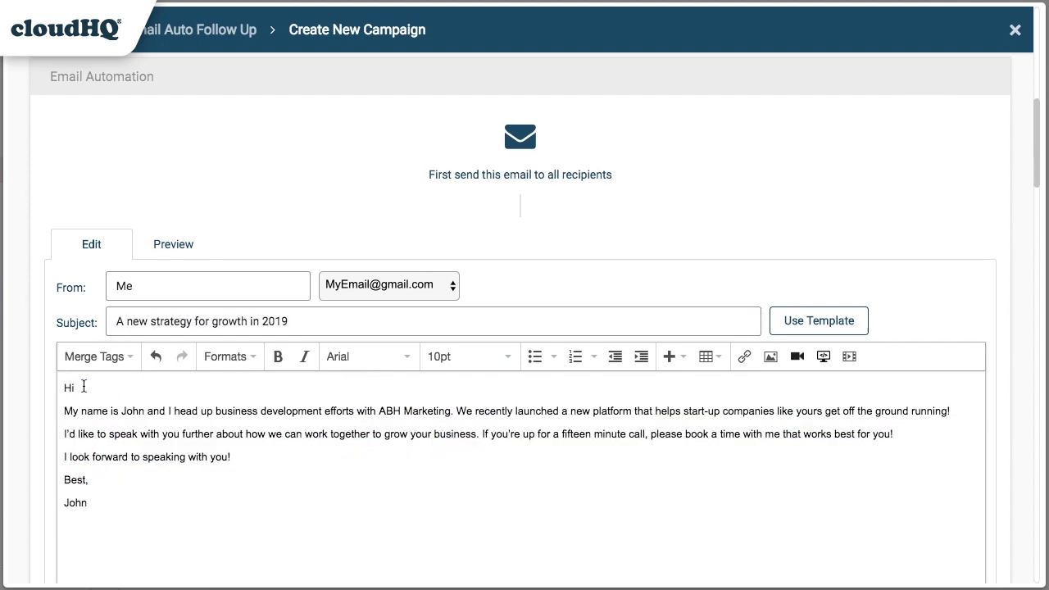
pyautogui.click(84, 387)
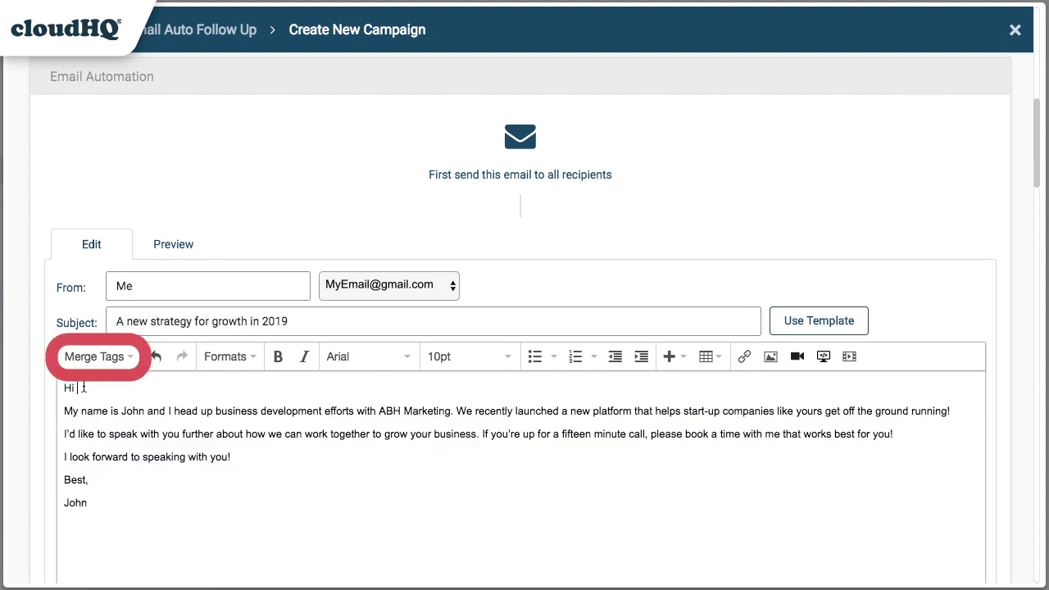
pyautogui.click(129, 359)
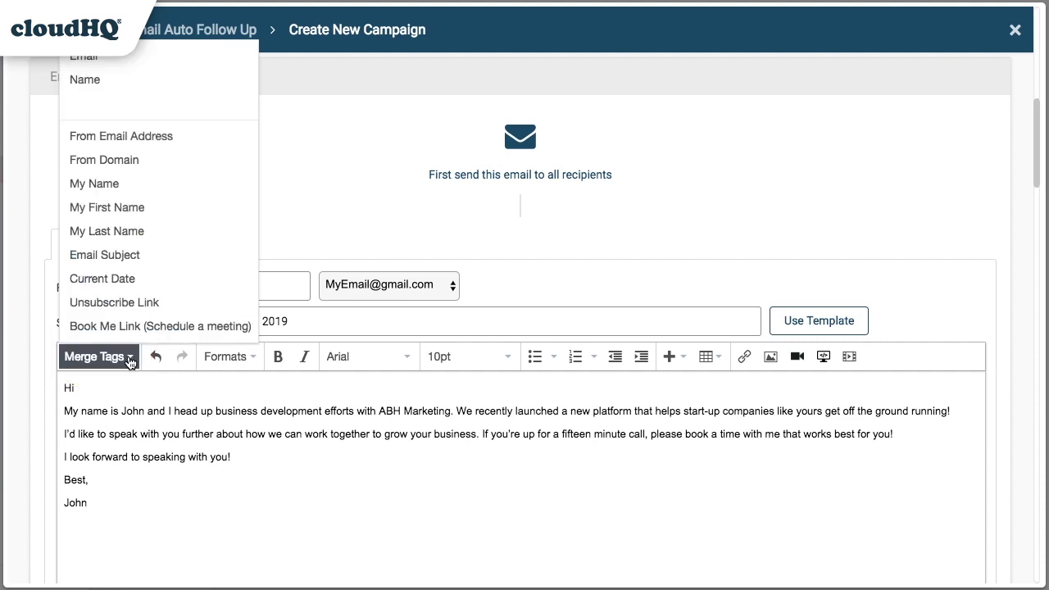
pyautogui.click(103, 83)
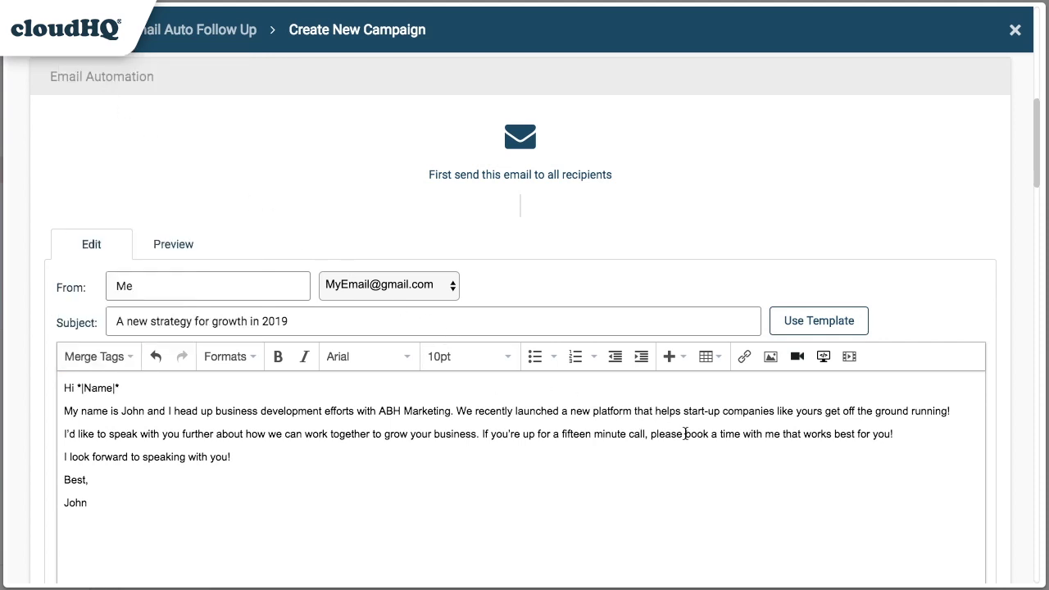
# Turn 'book a time with me' into a Book Me meeting link
pyautogui.moveTo(685, 435); pyautogui.dragTo(780, 435)
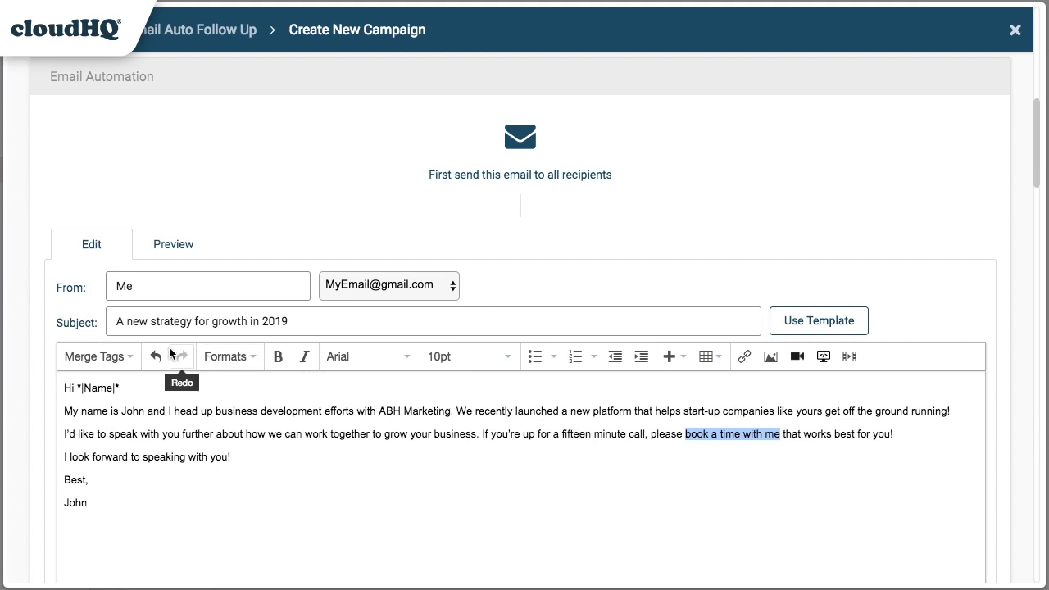
pyautogui.click(117, 355)
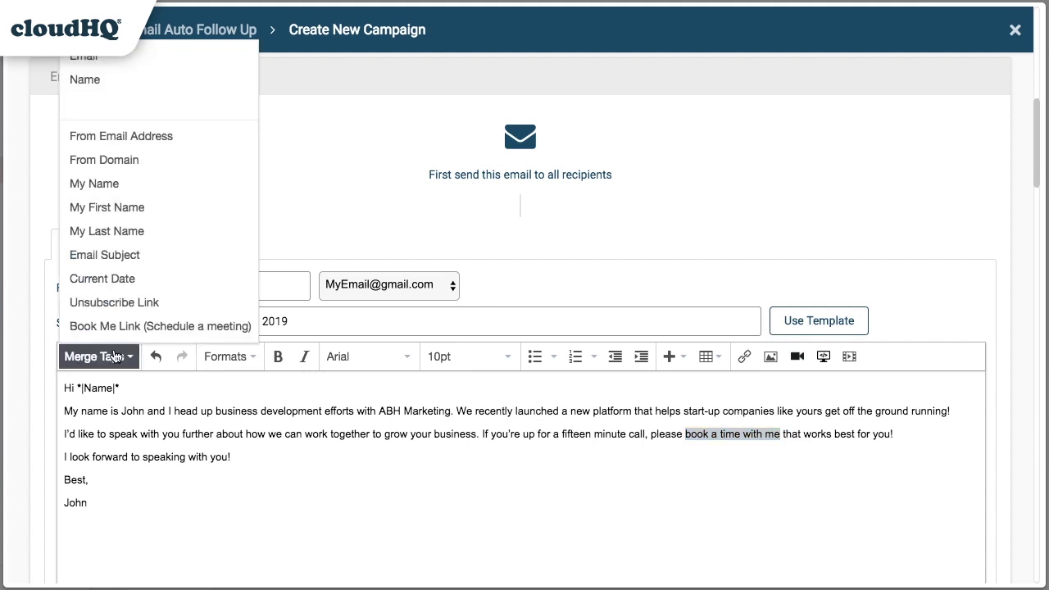
pyautogui.click(115, 328)
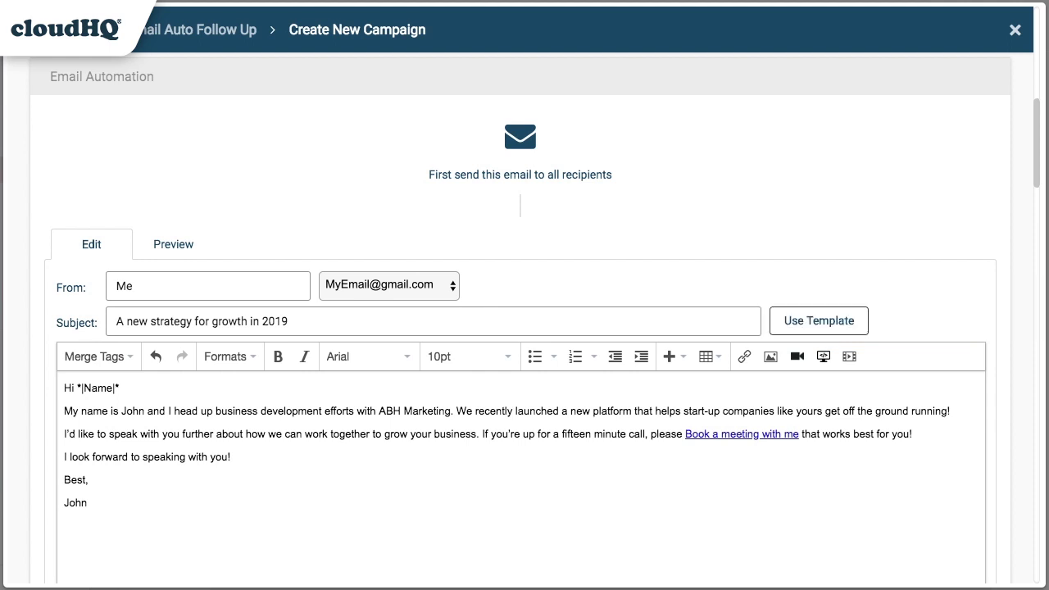
pyautogui.moveTo(1036, 138); pyautogui.dragTo(1039, 238)
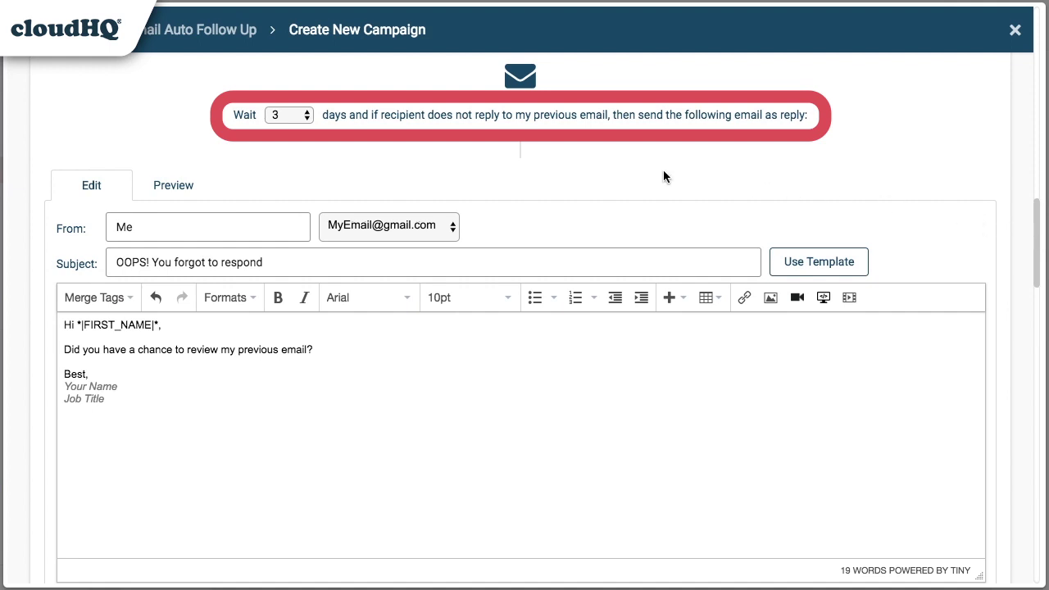
# Set the wait before the 'OOPS! You forgot to respond' email to 5 days
pyautogui.click(307, 117)
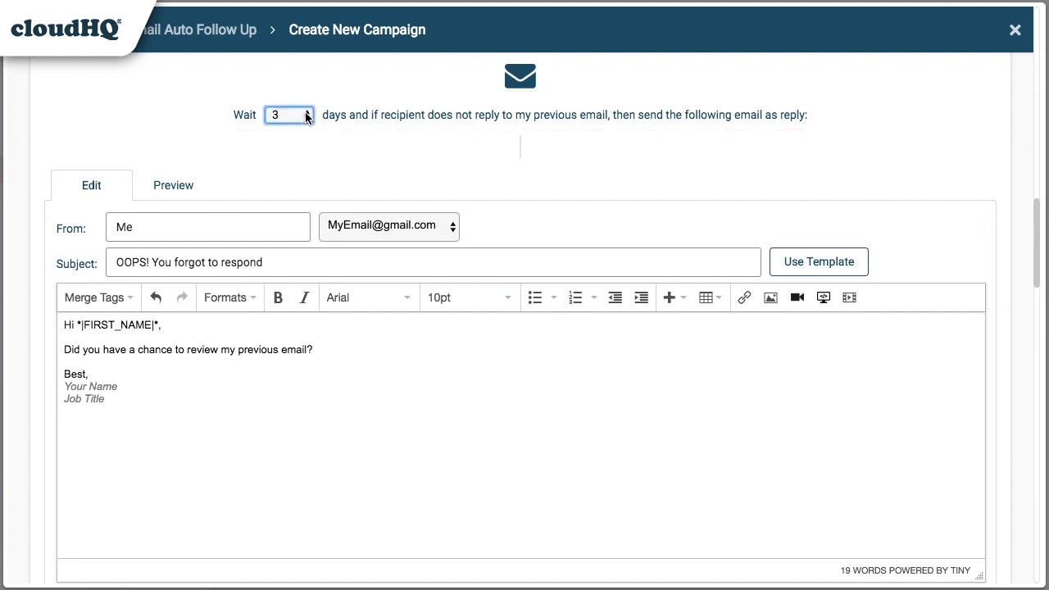
pyautogui.click(308, 116)
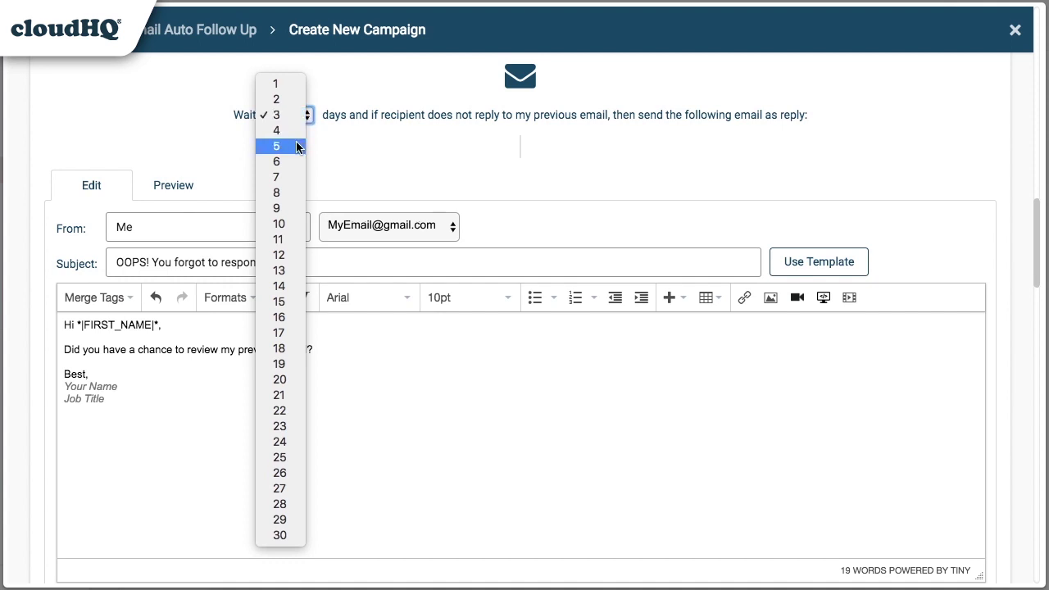
pyautogui.click(295, 145)
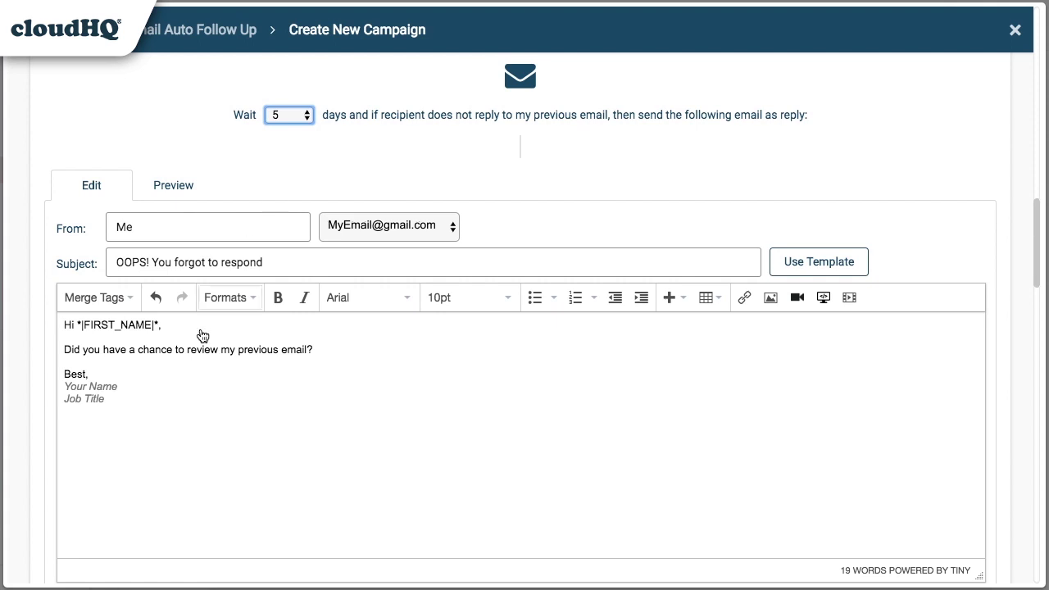
# Replace the placeholder signature with 'John'
pyautogui.moveTo(113, 400); pyautogui.dragTo(59, 383)
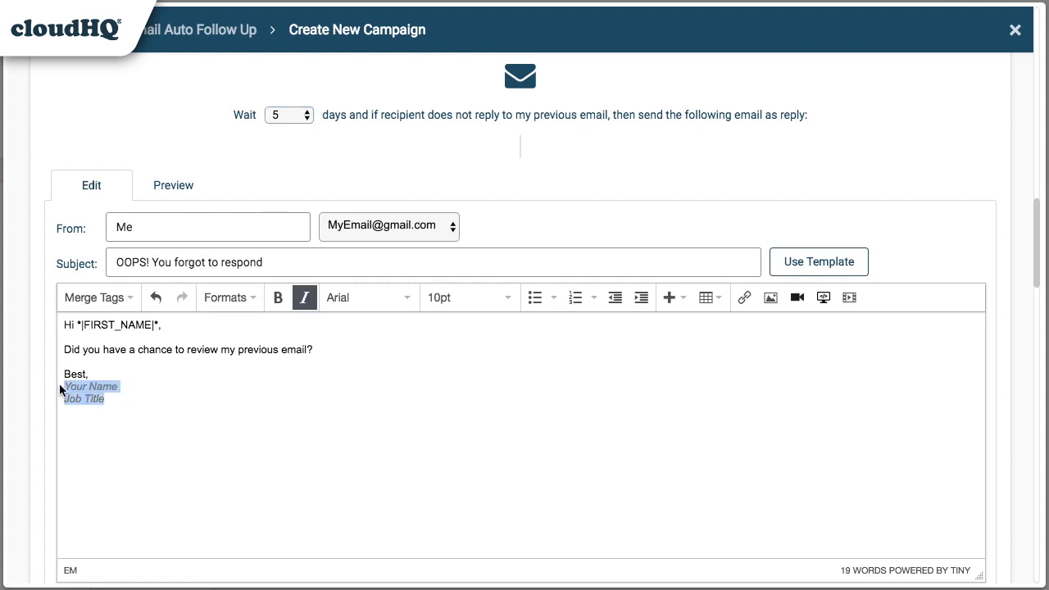
pyautogui.press('BackSpace')
pyautogui.write('Joh')
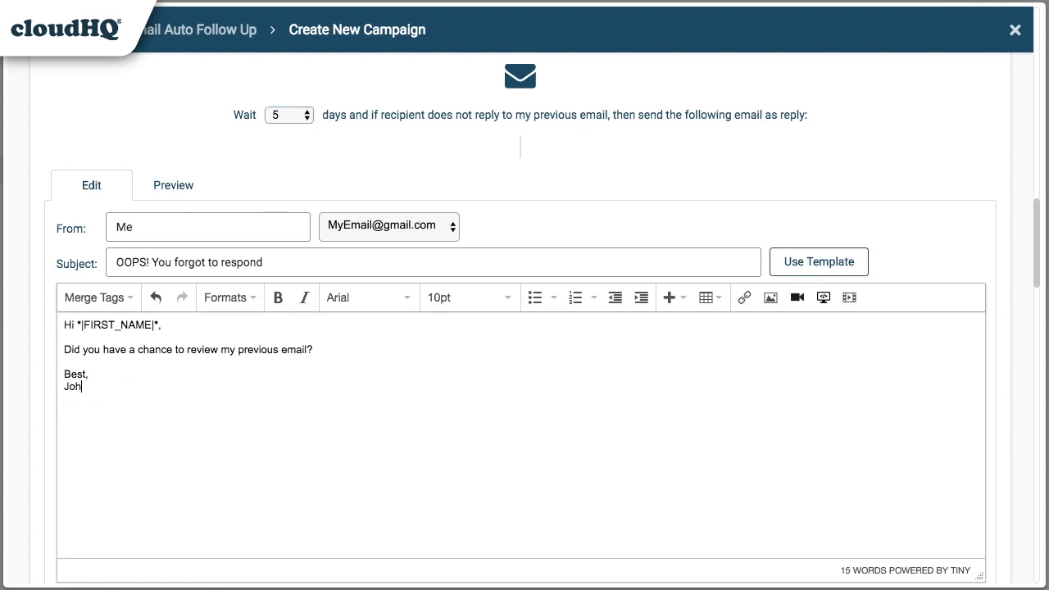
pyautogui.write('n')
# Replace the third email's subject and body with the client testimonials message
pyautogui.moveTo(1035, 260); pyautogui.dragTo(1032, 340)
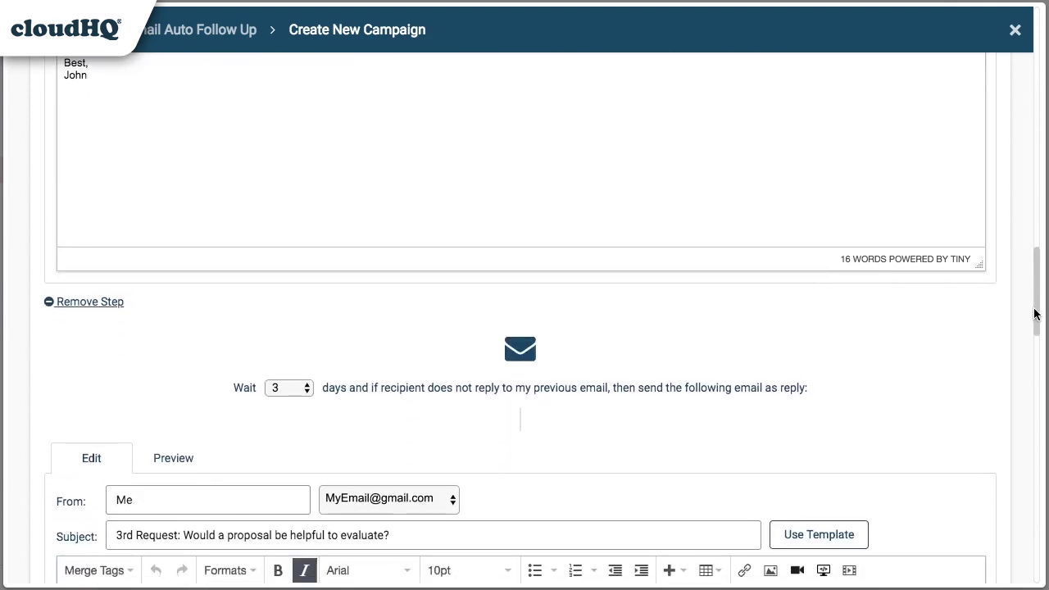
pyautogui.scroll(-1, 1032, 340)
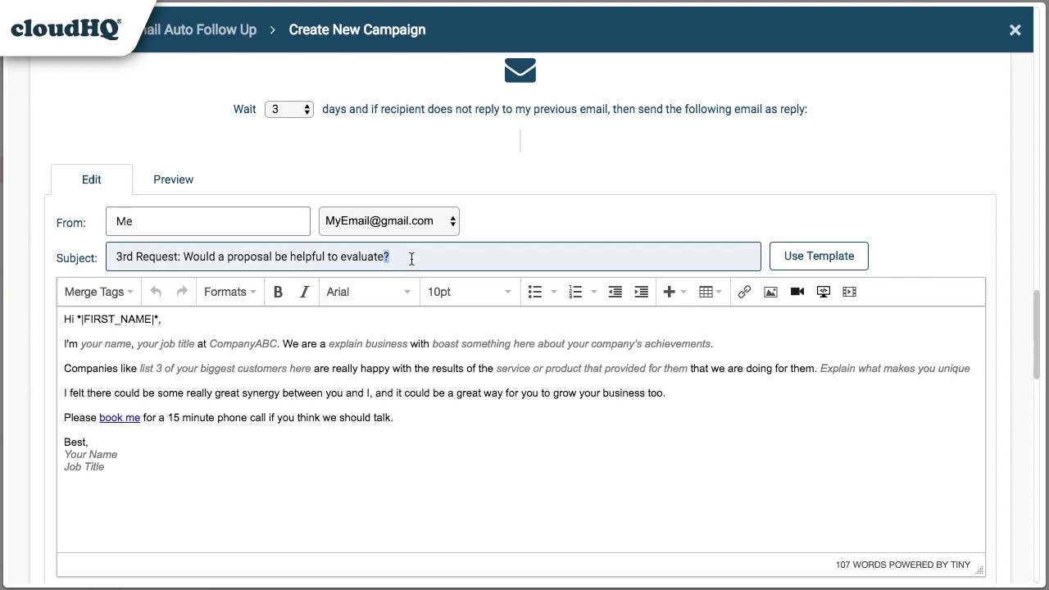
pyautogui.moveTo(434, 260); pyautogui.dragTo(59, 242)
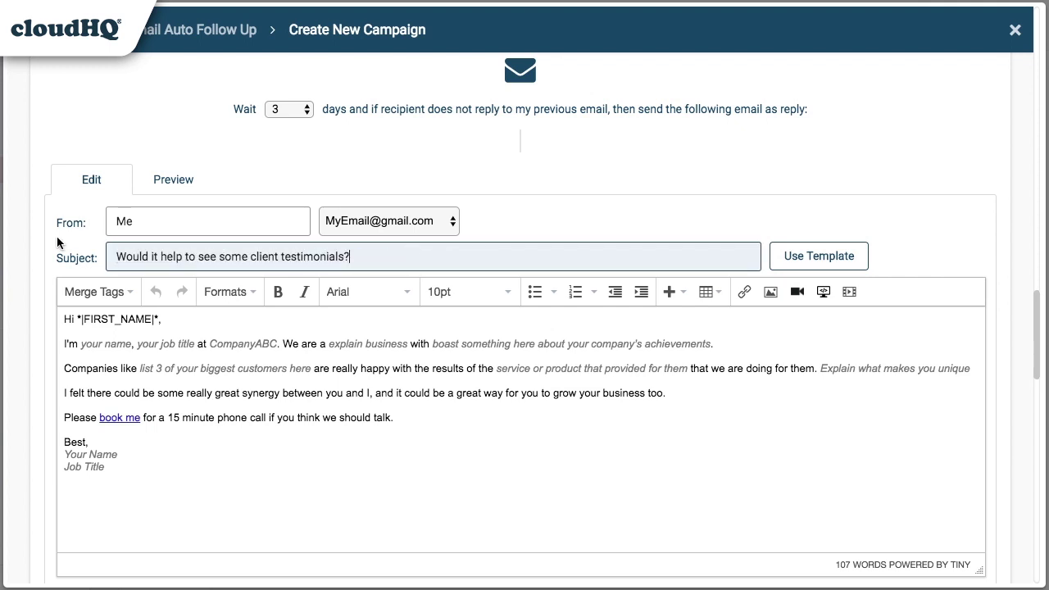
pyautogui.press('Tab')
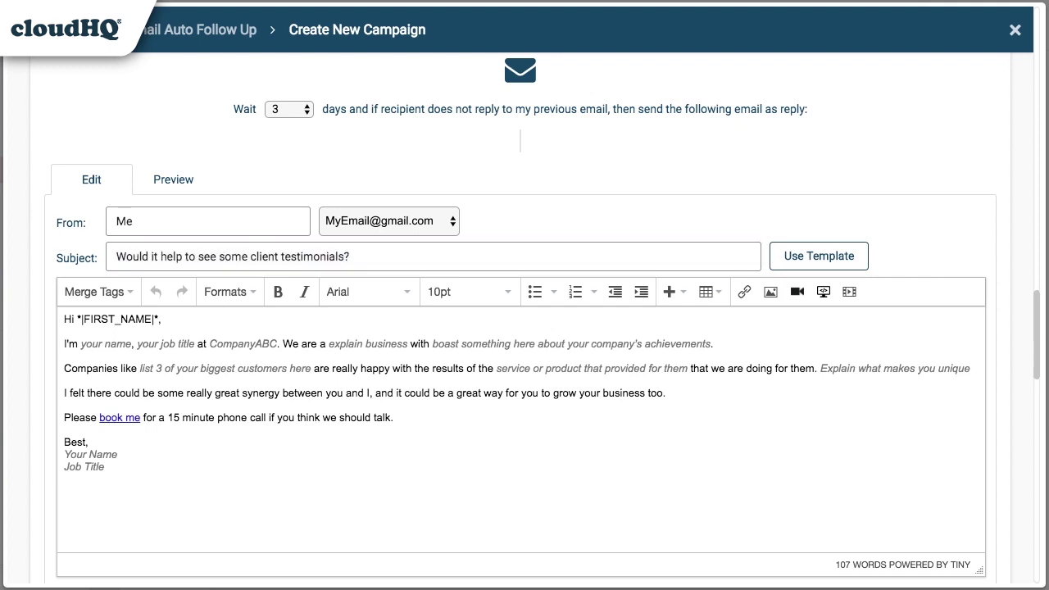
pyautogui.hotkey('ctrl', 'a')
pyautogui.write("I know you're busy, so I wanted to let our work speak for itself! Check out these success stories from companies we helped grow in 2018. Let's talk about your own potential for success ASAP! Cheers, John")
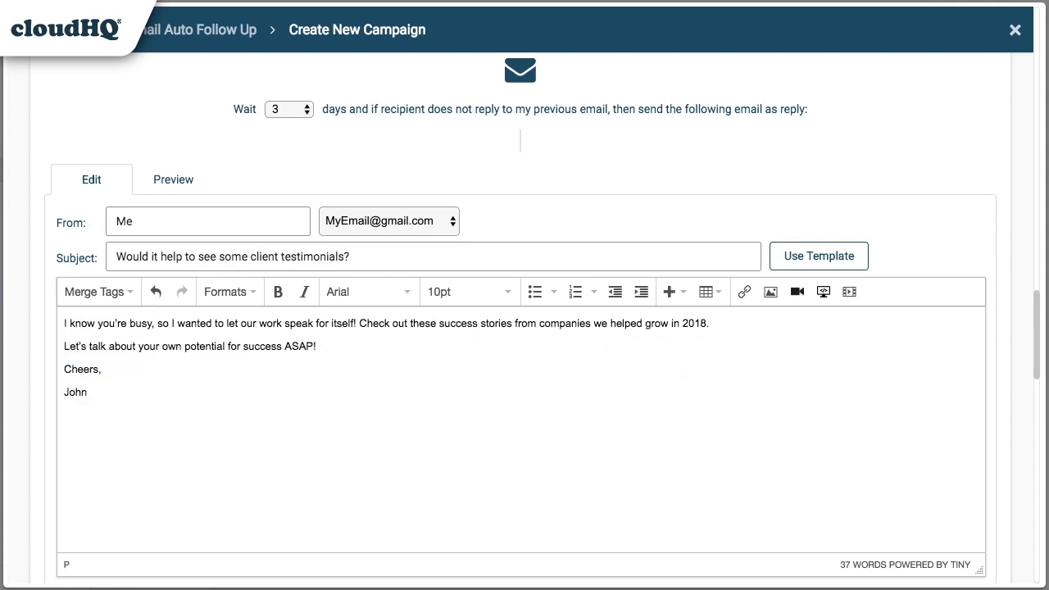
pyautogui.moveTo(359, 323); pyautogui.dragTo(512, 323)
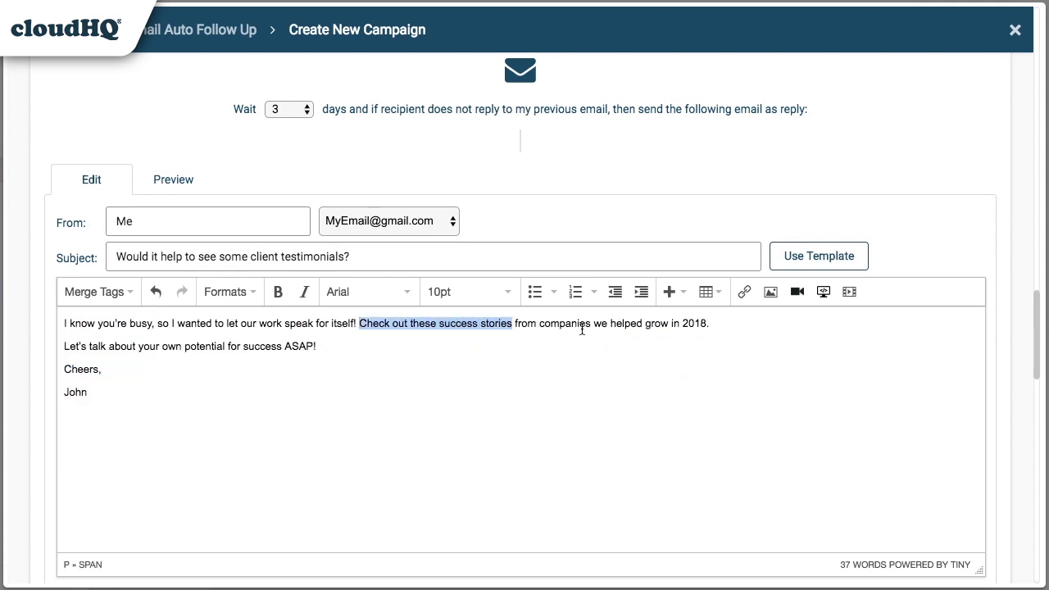
pyautogui.click(743, 292)
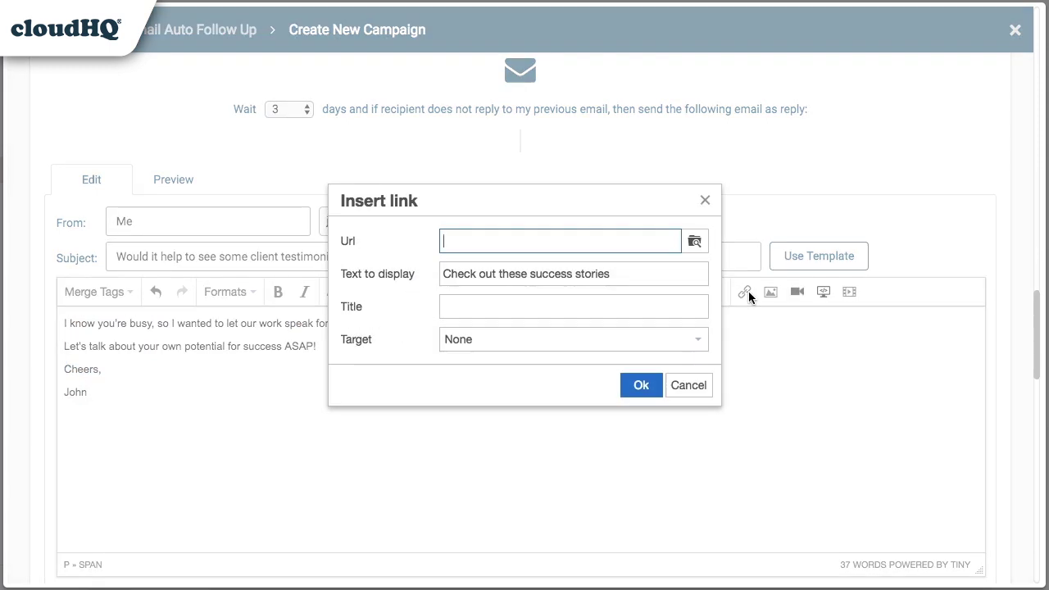
pyautogui.write('www.mysuccessstories.com')
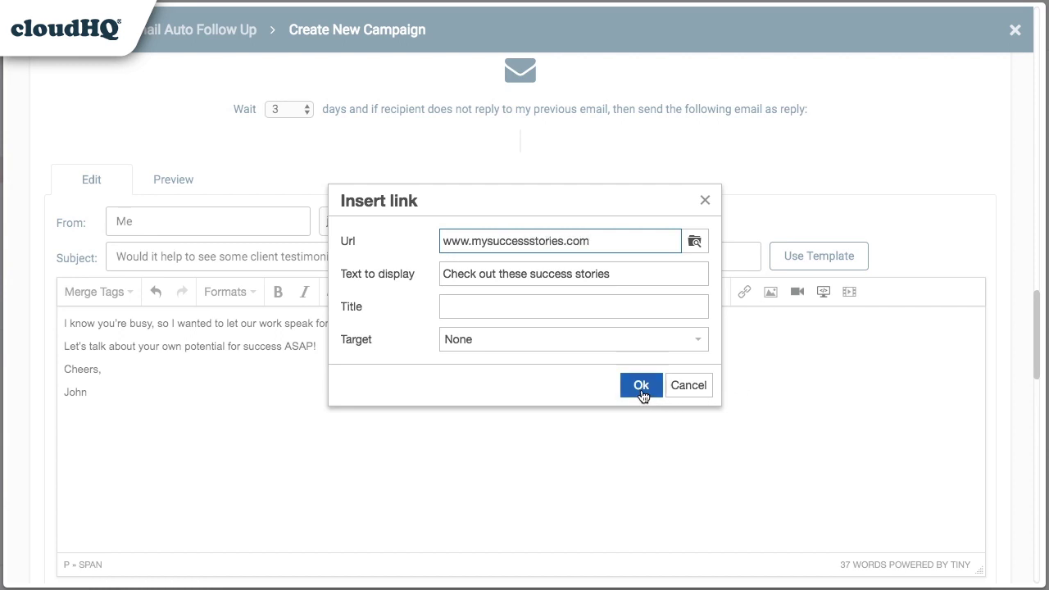
pyautogui.click(642, 387)
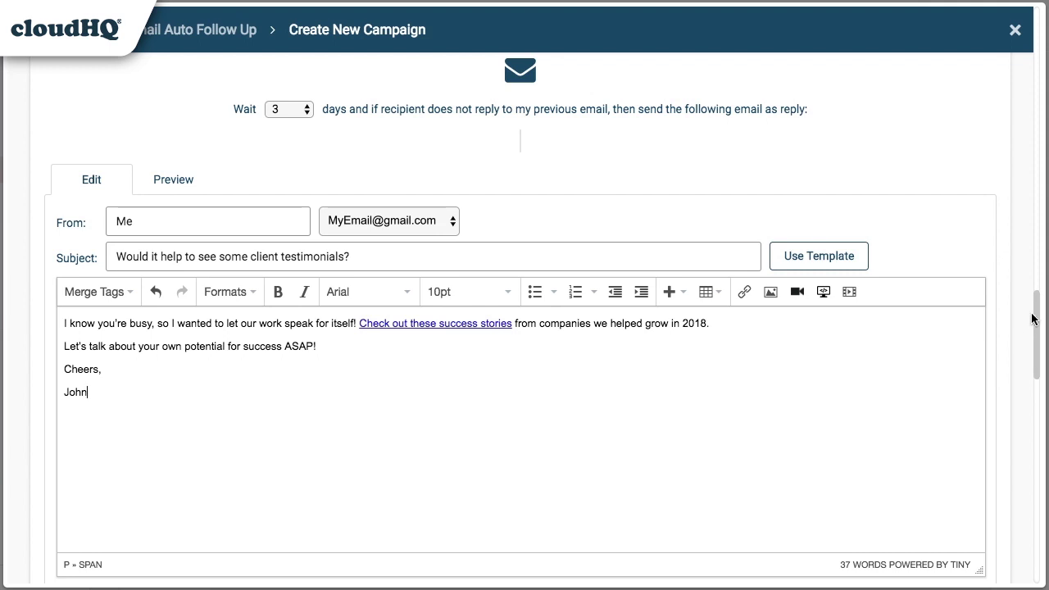
# Remove the 'RE: Want to grow your business?' email step
pyautogui.moveTo(1036, 307); pyautogui.dragTo(1037, 416)
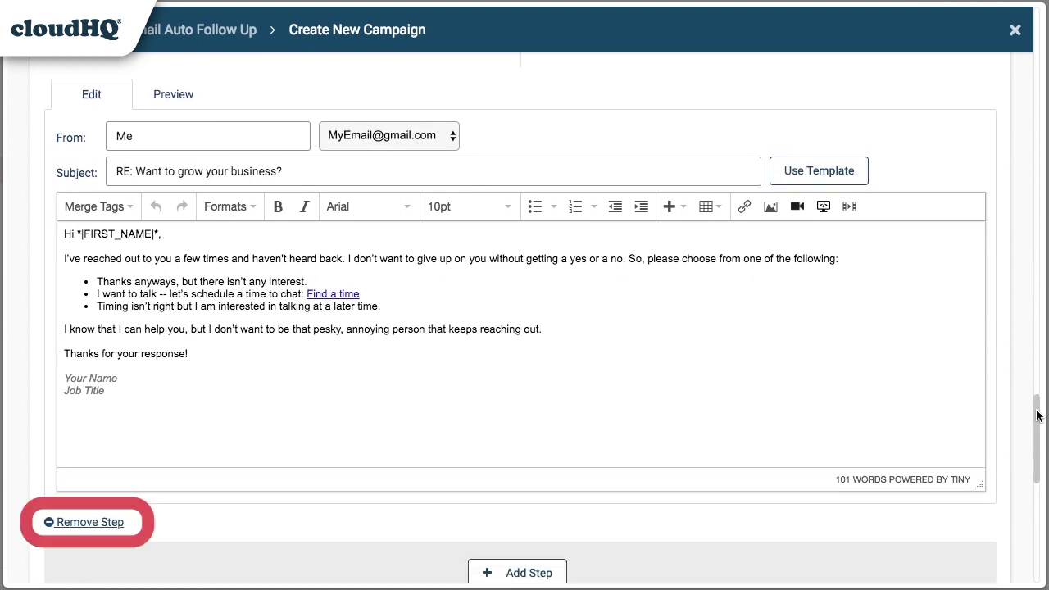
pyautogui.click(81, 524)
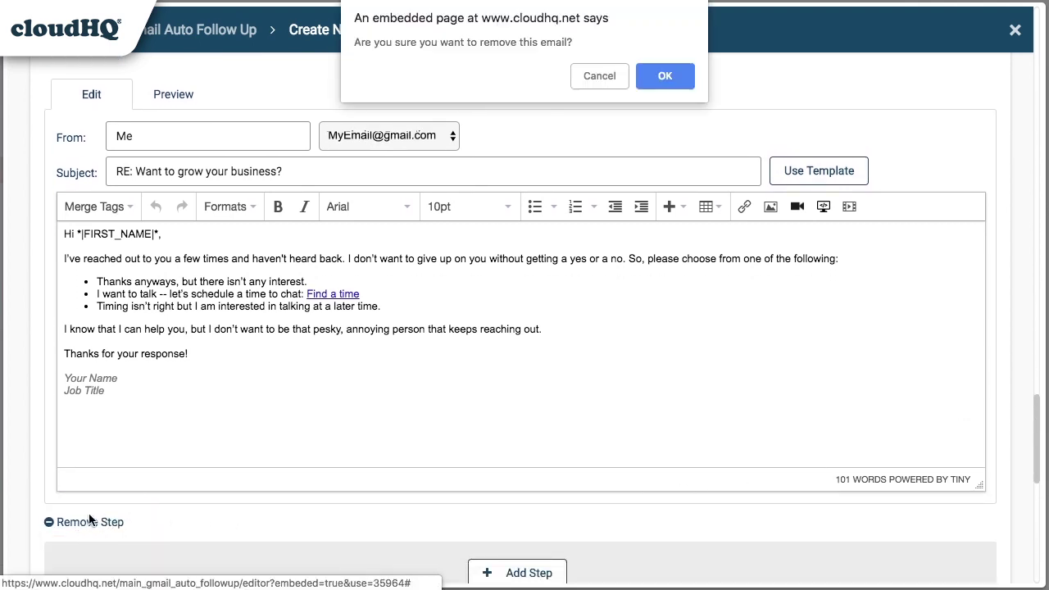
pyautogui.click(664, 76)
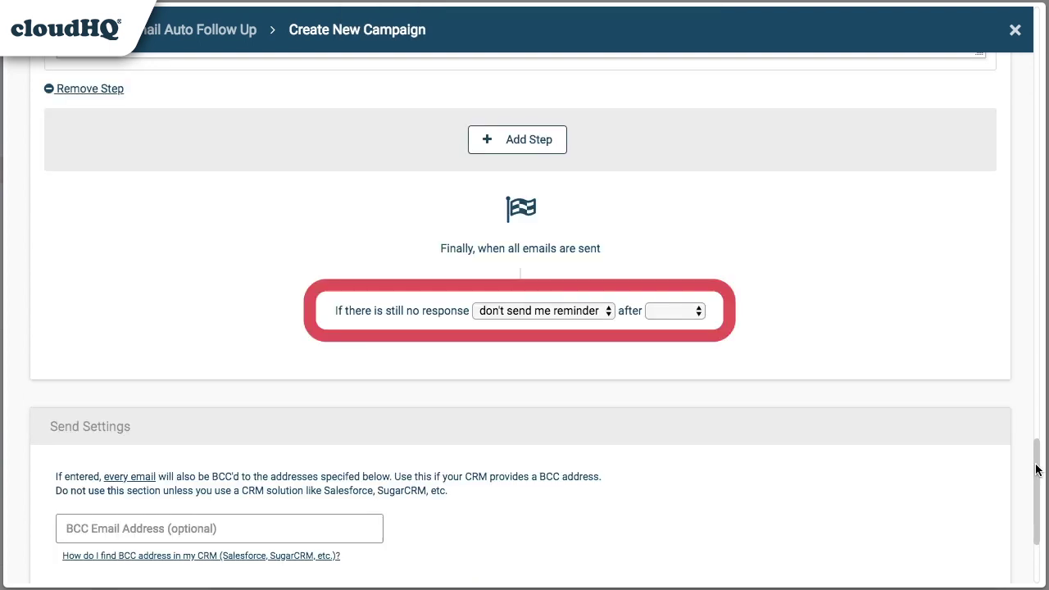
# Set an email reminder to be sent after 3 days without response
pyautogui.click(607, 310)
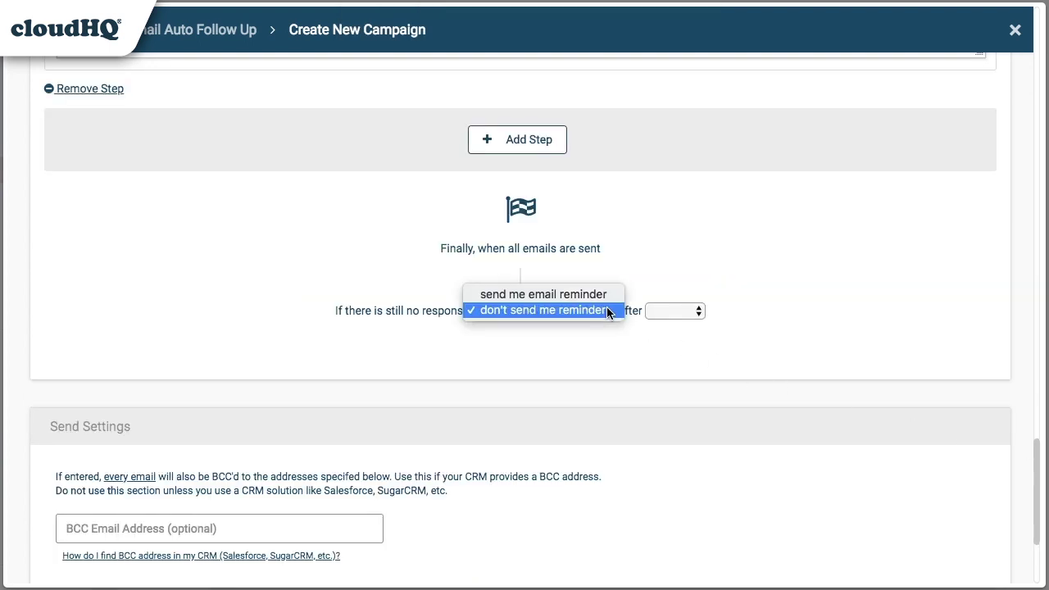
pyautogui.click(599, 296)
pyautogui.click(693, 311)
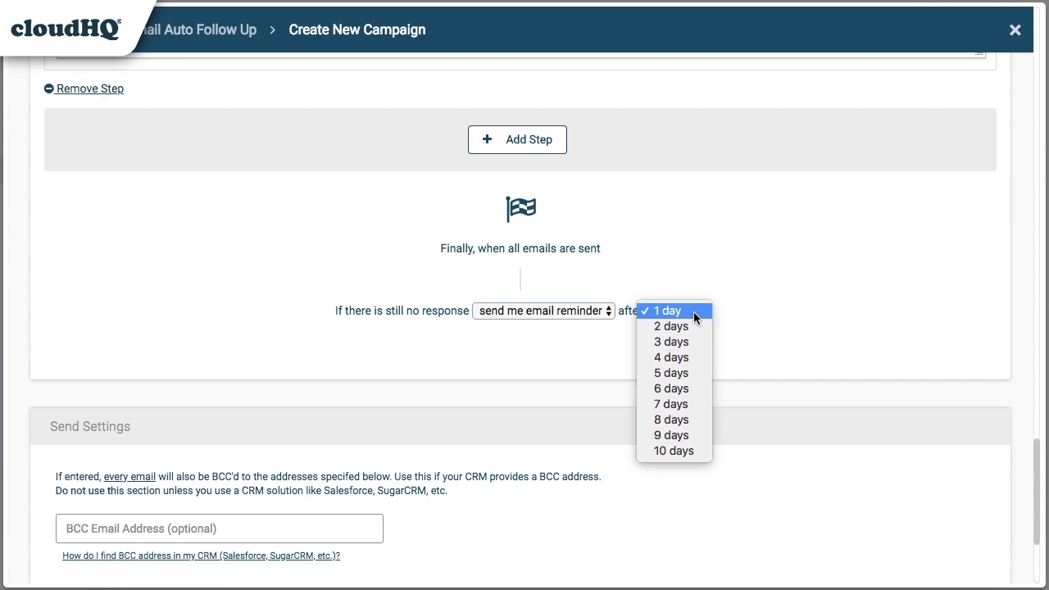
pyautogui.click(692, 341)
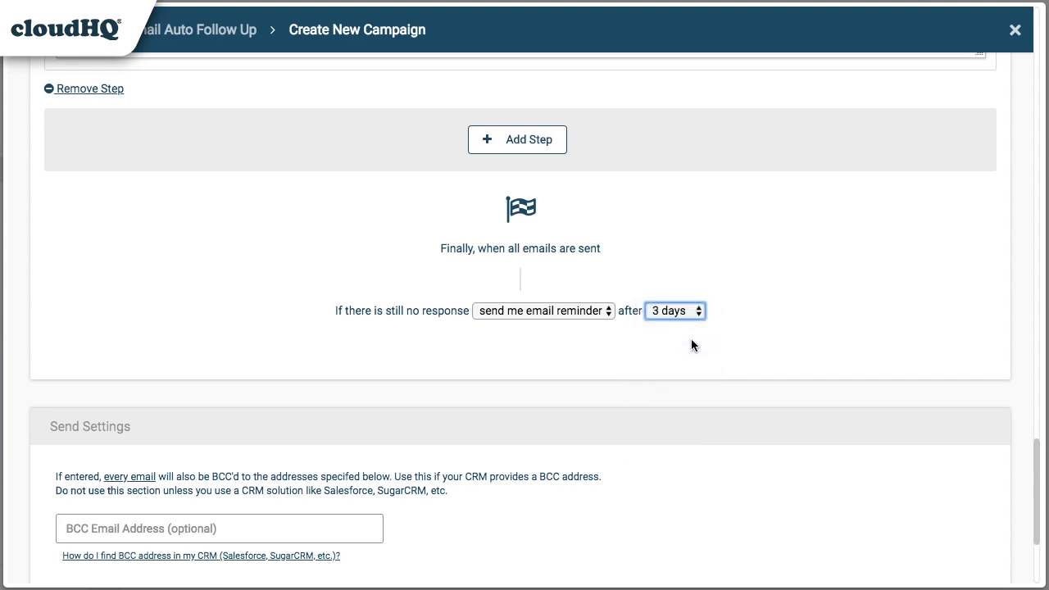
# Accept Gmail's daily sending limits and send the Cold Email Sales Outreach campaign
pyautogui.moveTo(1037, 457); pyautogui.dragTo(1037, 504)
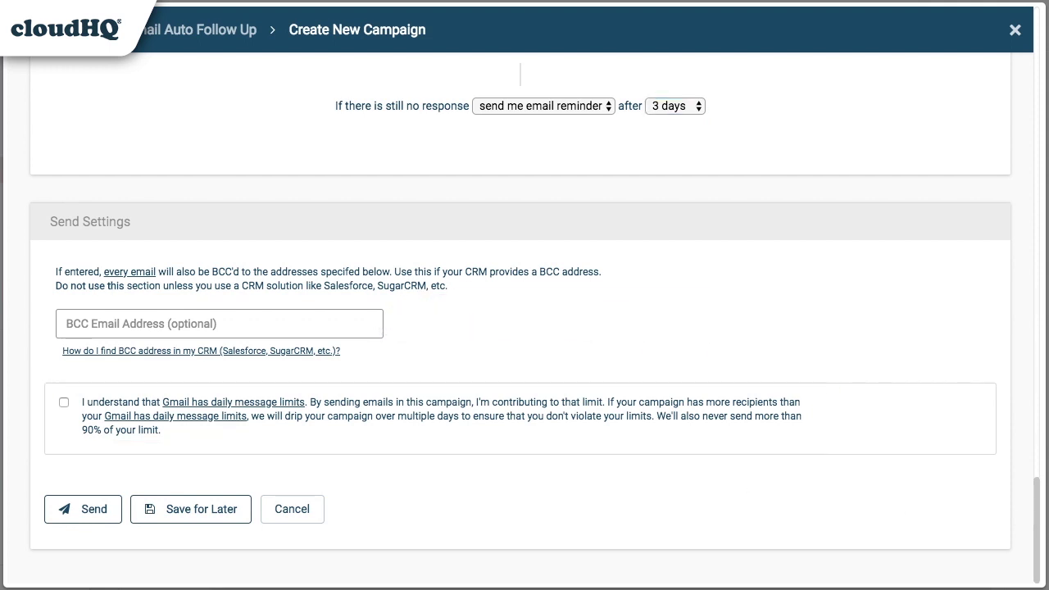
pyautogui.click(63, 402)
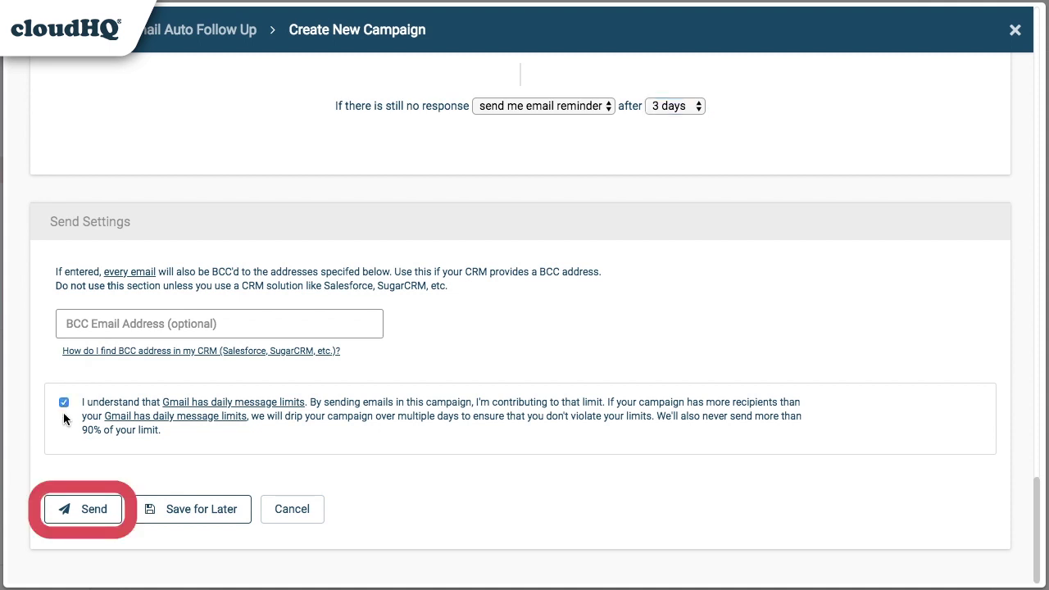
pyautogui.click(75, 510)
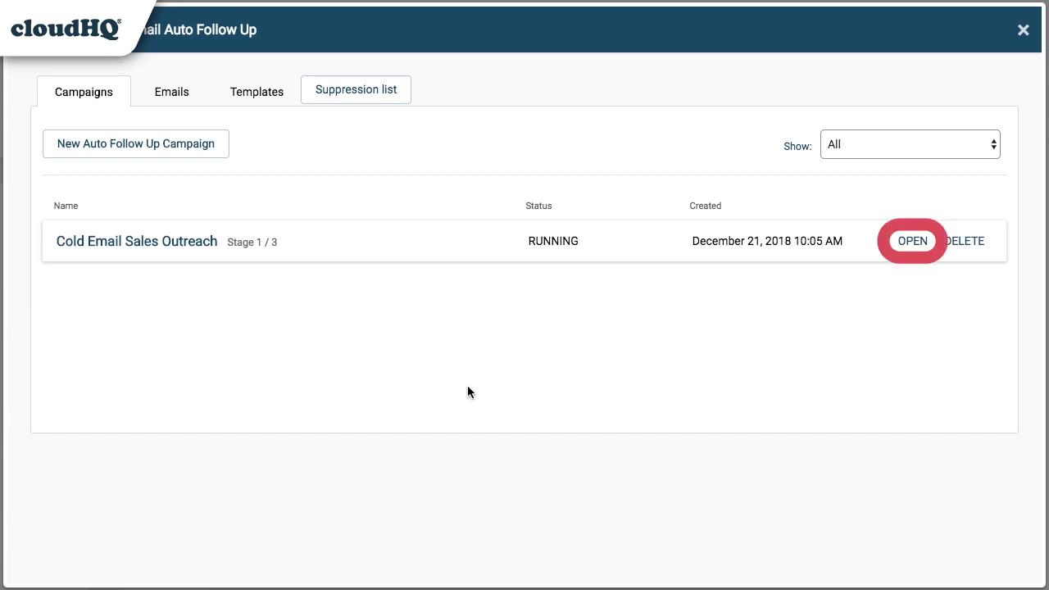
# Open the Cold Email Sales Outreach details from the Campaigns list
pyautogui.click(923, 240)
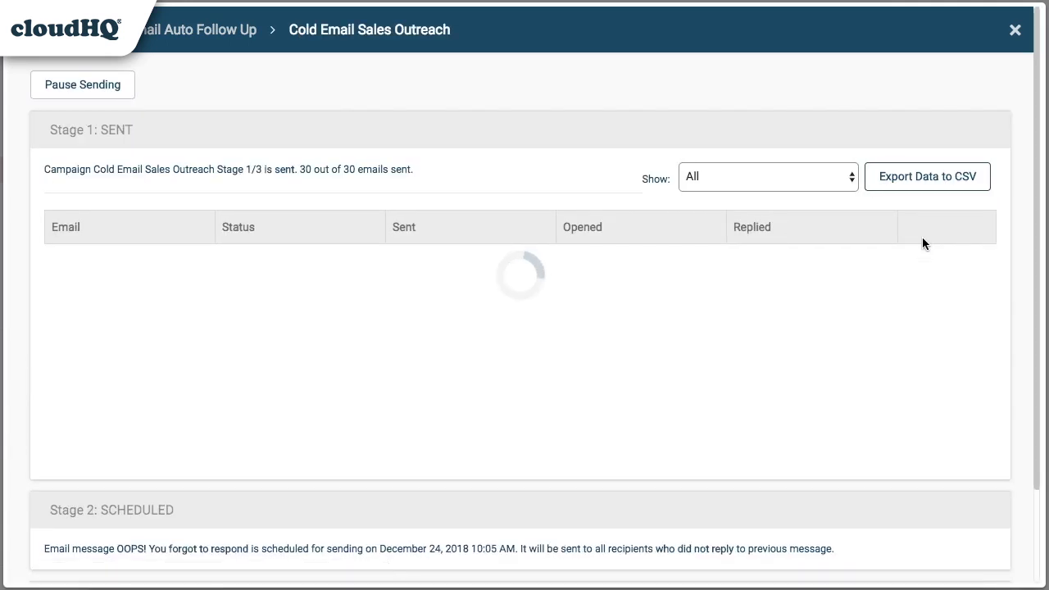